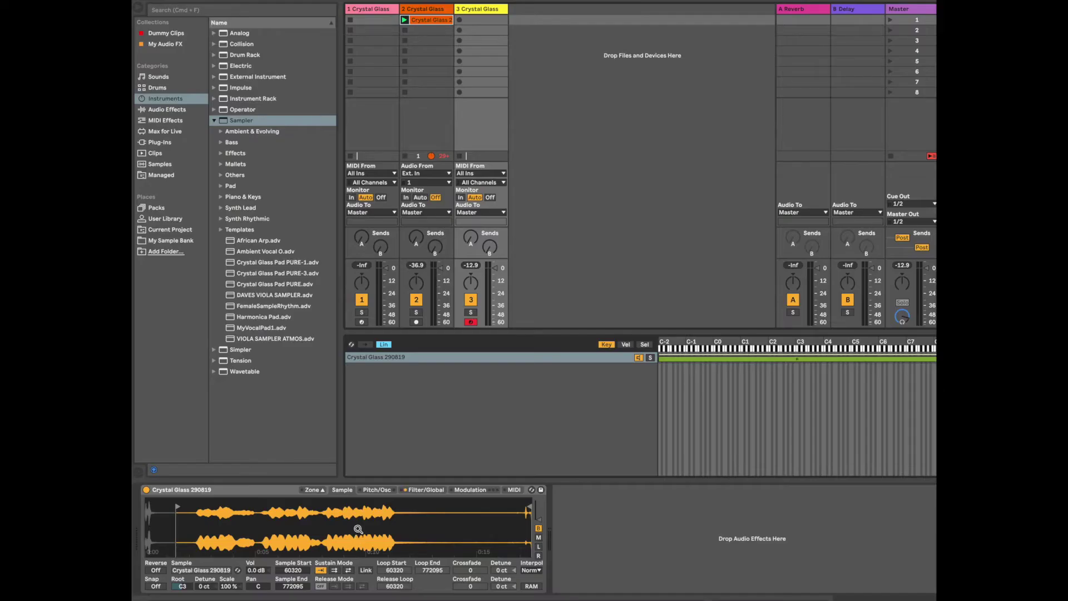
Step: Move Sample Start right to about 100958 and set the sustain loop to back-and-forth
{"action": "left_click_drag", "start_coordinate": [177, 507], "coordinate": [191, 507]}
{"action": "left_click_drag", "start_coordinate": [190, 507], "coordinate": [199, 507]}
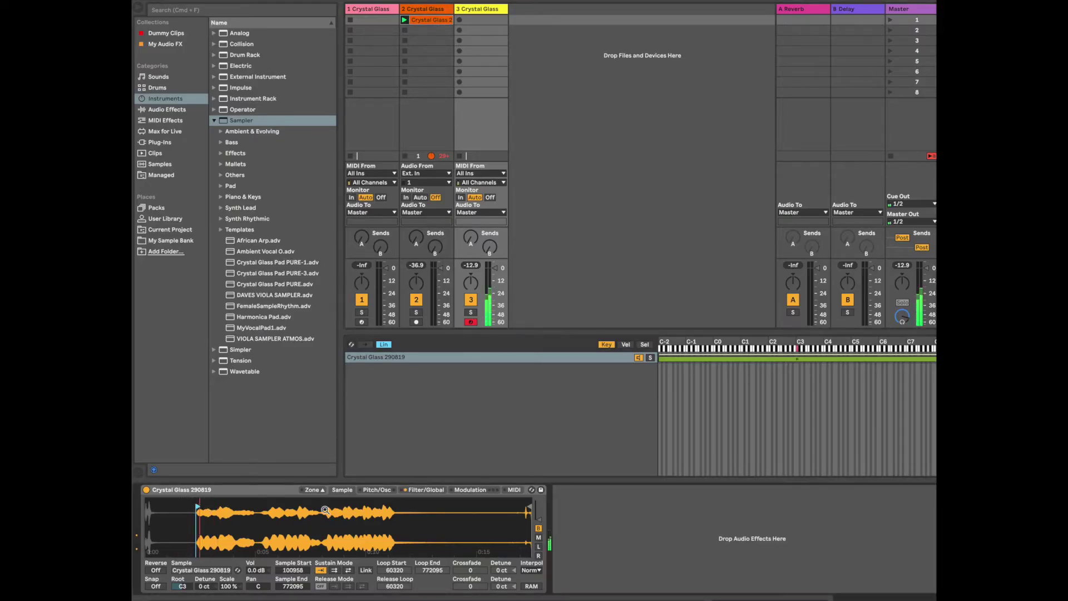
{"action": "left_click", "coordinate": [348, 572]}
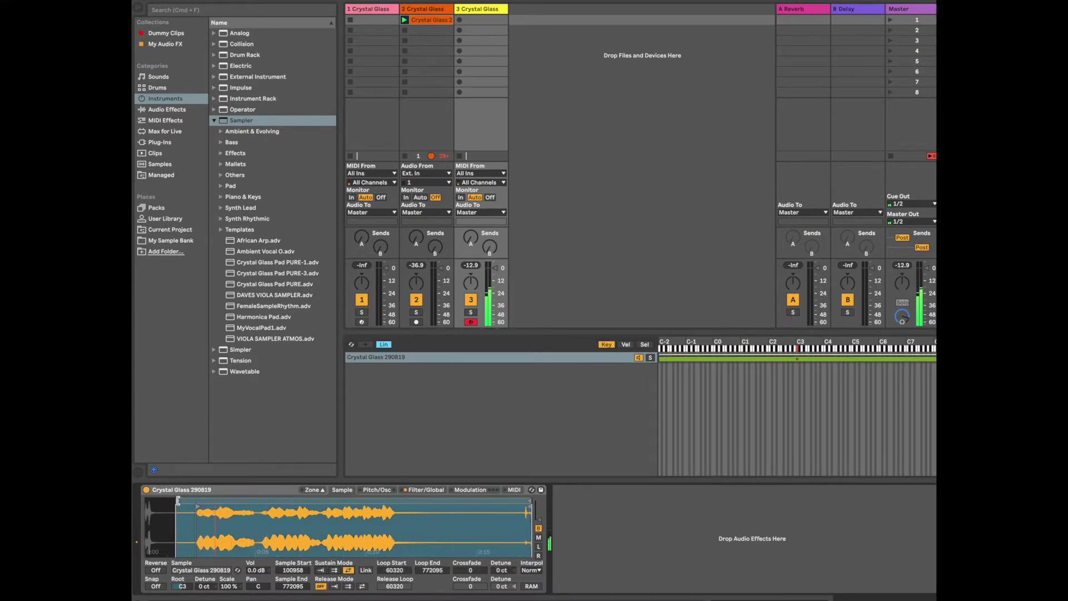
Step: Pull the loop markers inward, move Sample End to the loop end, and raise Crossfade
{"action": "left_click_drag", "start_coordinate": [178, 501], "coordinate": [213, 501]}
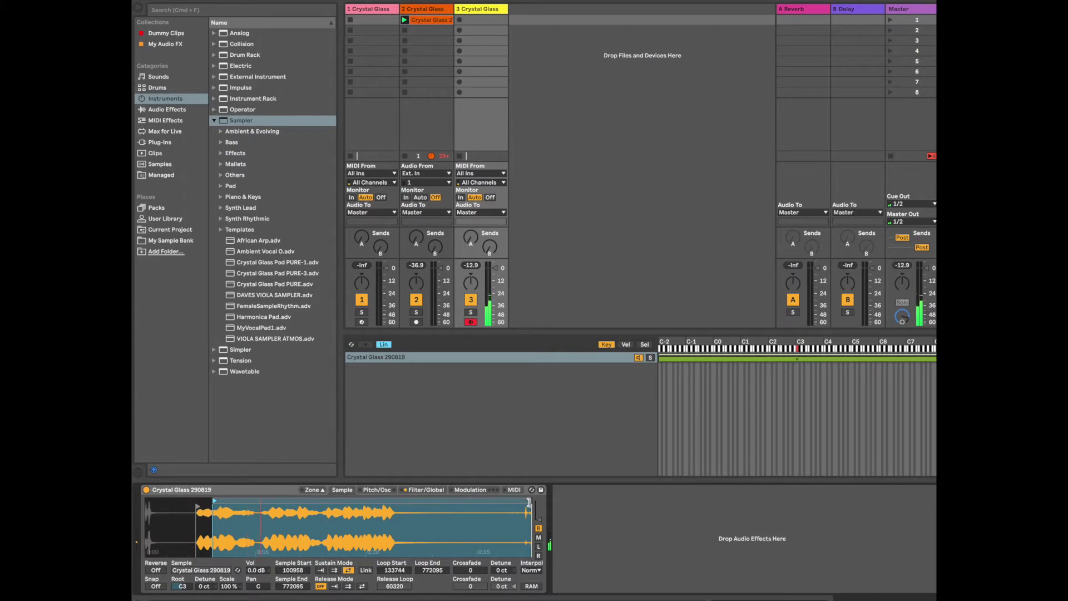
{"action": "left_click_drag", "start_coordinate": [528, 503], "coordinate": [252, 506]}
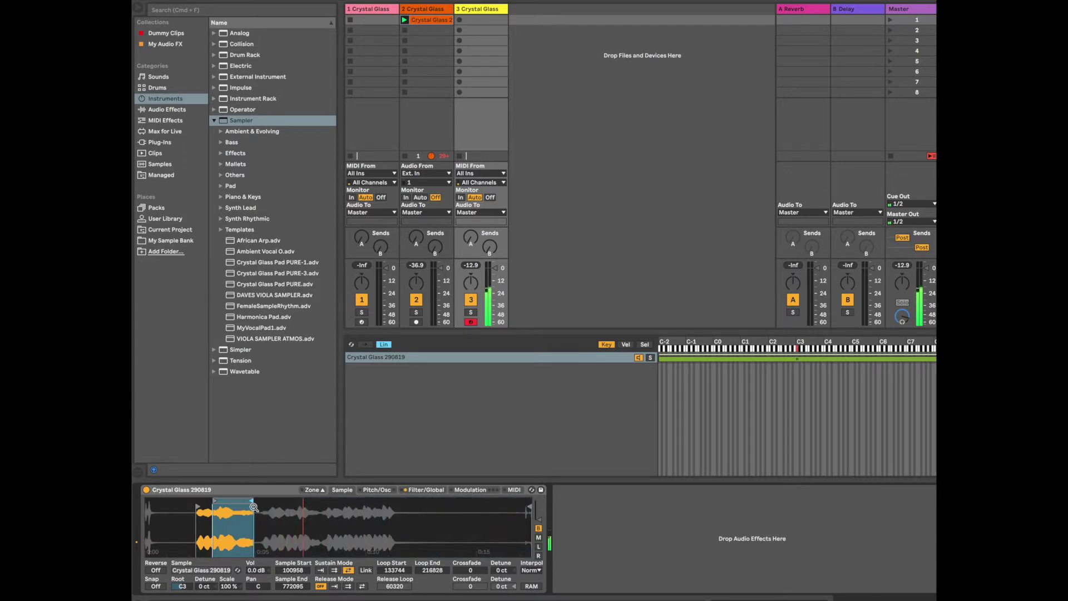
{"action": "left_click_drag", "start_coordinate": [528, 507], "coordinate": [253, 507]}
{"action": "left_click_drag", "start_coordinate": [469, 574], "coordinate": [470, 543]}
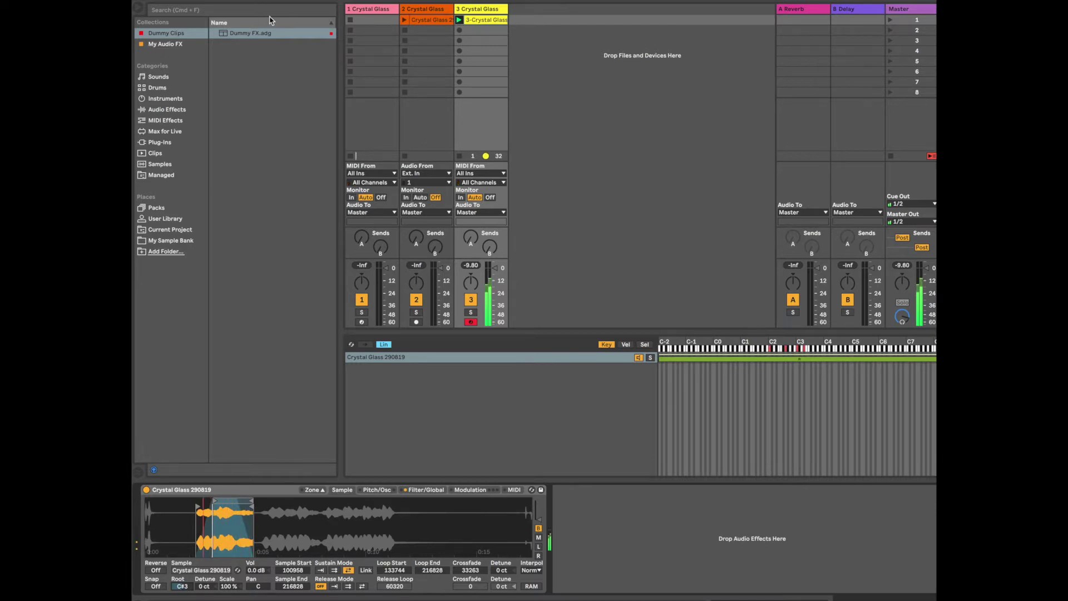
Step: Open the track 3 clip and nudge the glass Sampler's Sample Start slightly later
{"action": "double_click", "coordinate": [474, 20]}
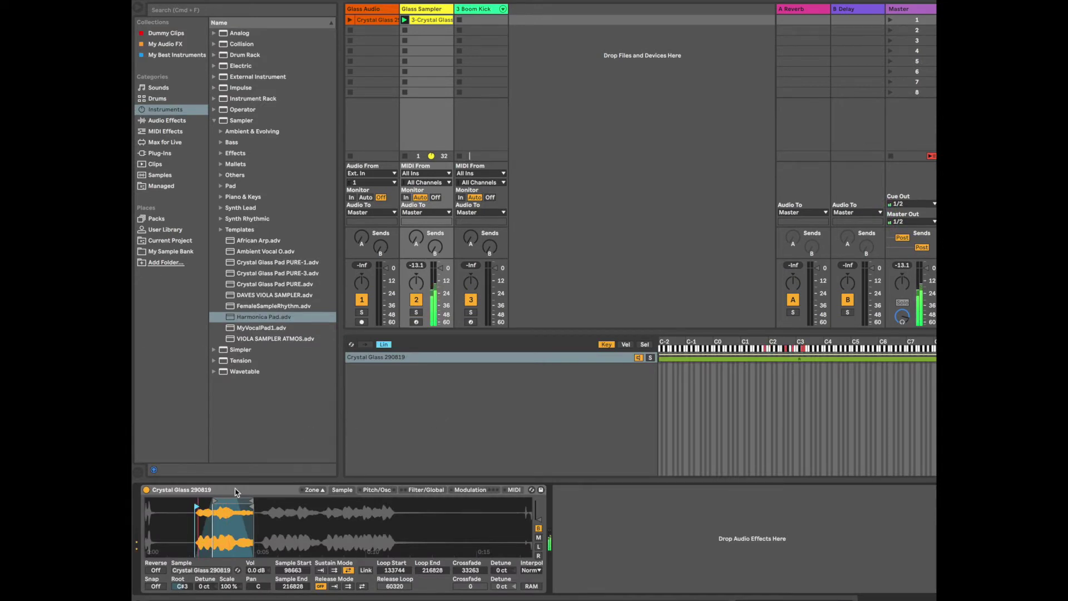
{"action": "left_click_drag", "start_coordinate": [196, 506], "coordinate": [203, 509]}
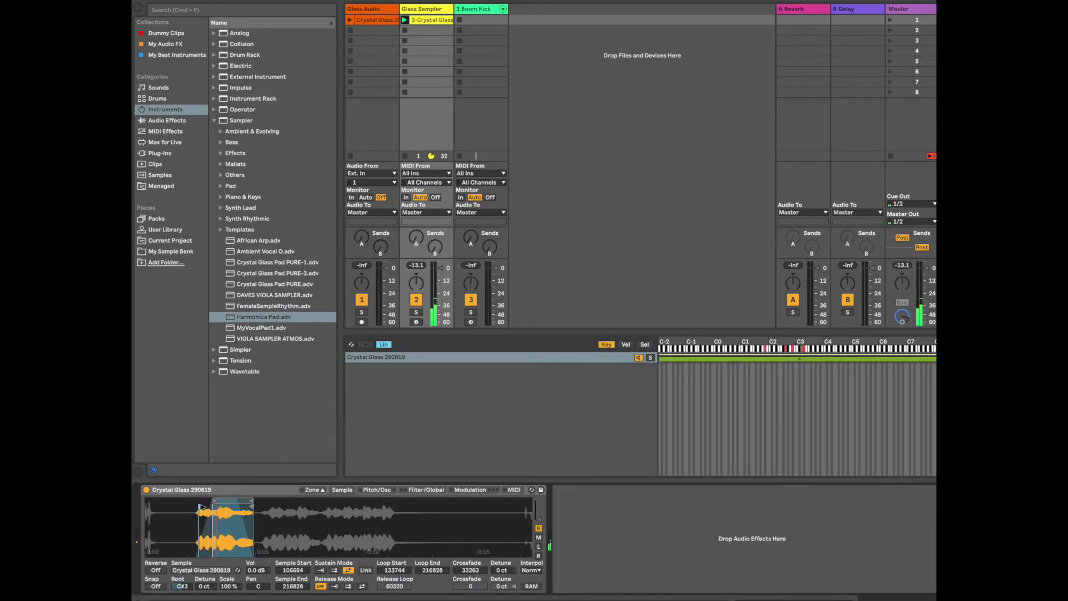
Step: Add Dummy FX.adg from Dummy Clips after the Sampler and raise FX W/D to 48
{"action": "left_click", "coordinate": [167, 44]}
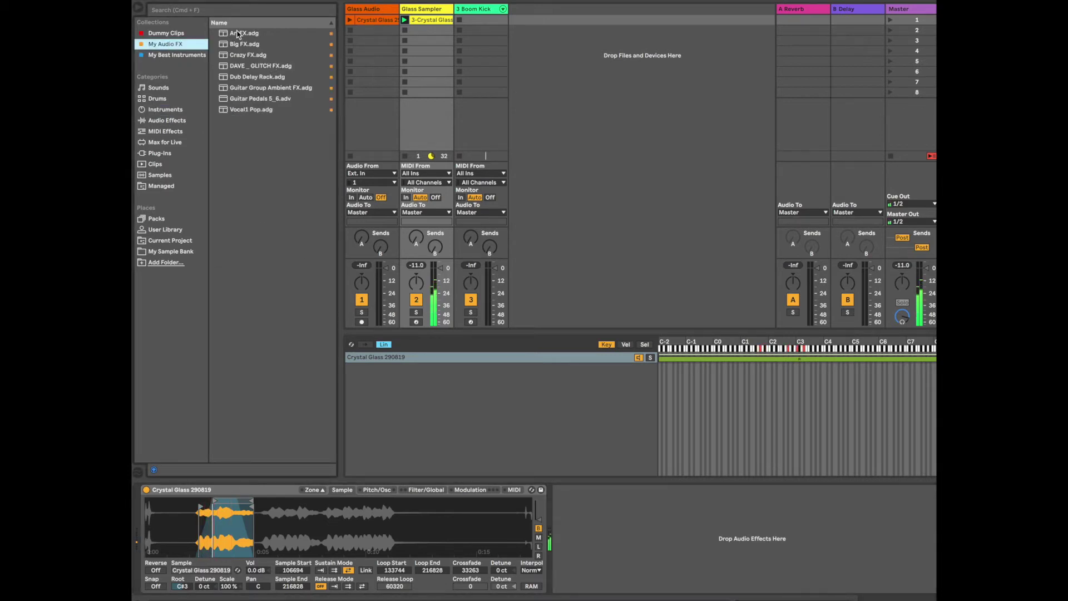
{"action": "left_click", "coordinate": [174, 35]}
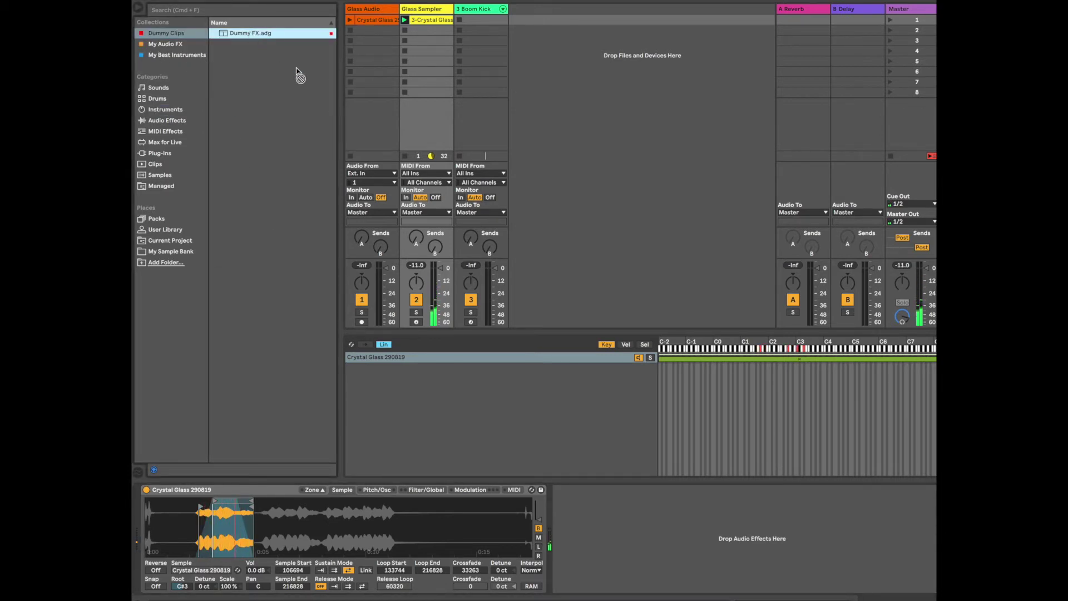
{"action": "left_click_drag", "start_coordinate": [590, 543], "coordinate": [591, 542]}
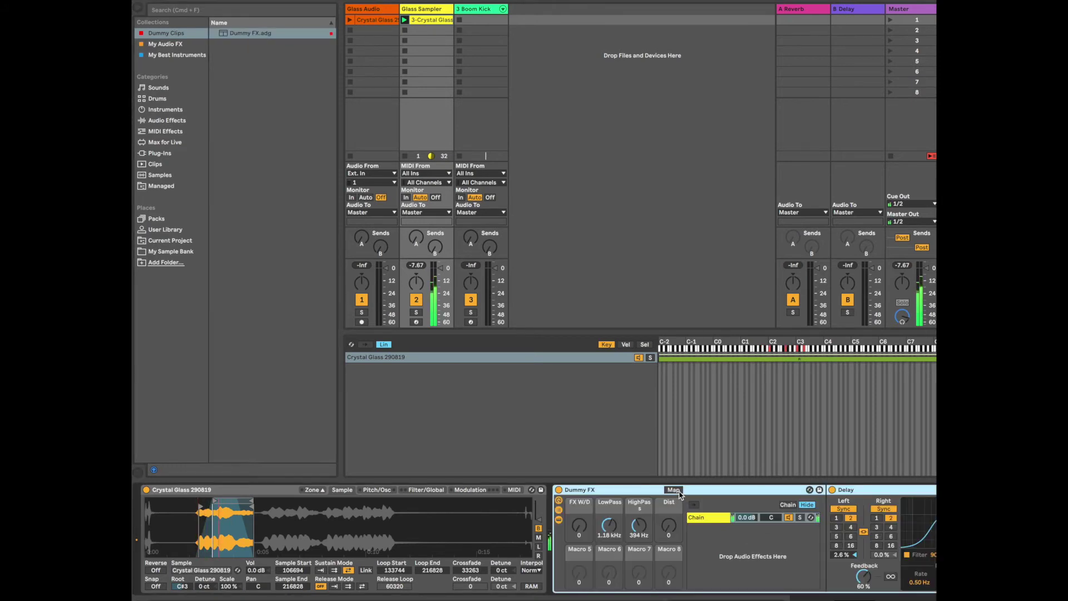
{"action": "left_click", "coordinate": [576, 536]}
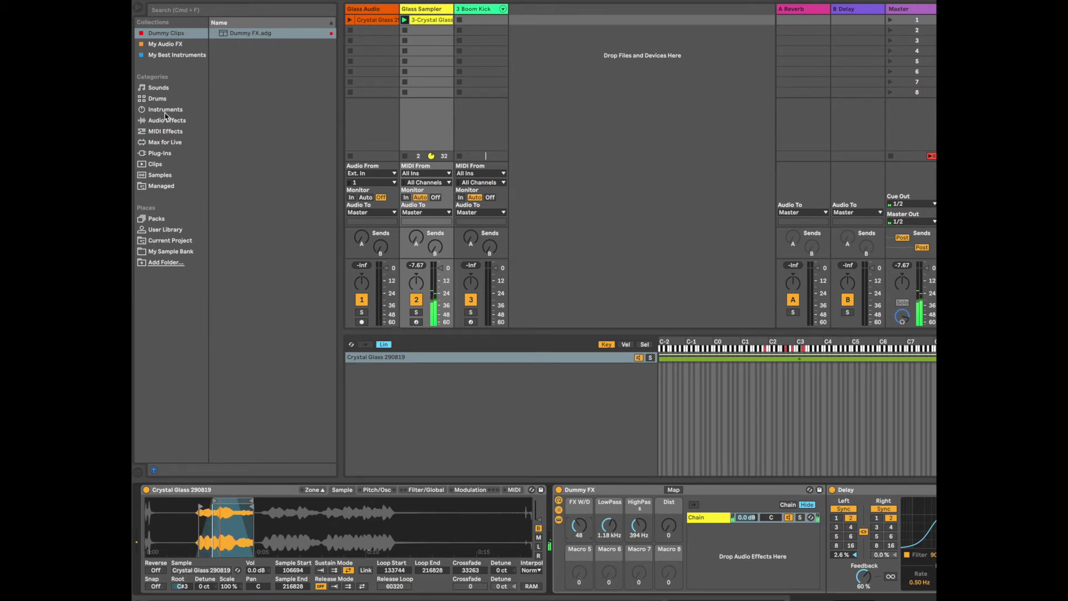
Step: Load Multiple Arps.adg from MIDI Effects before the Sampler and lower the Arpeggiator Gate
{"action": "left_click", "coordinate": [169, 132]}
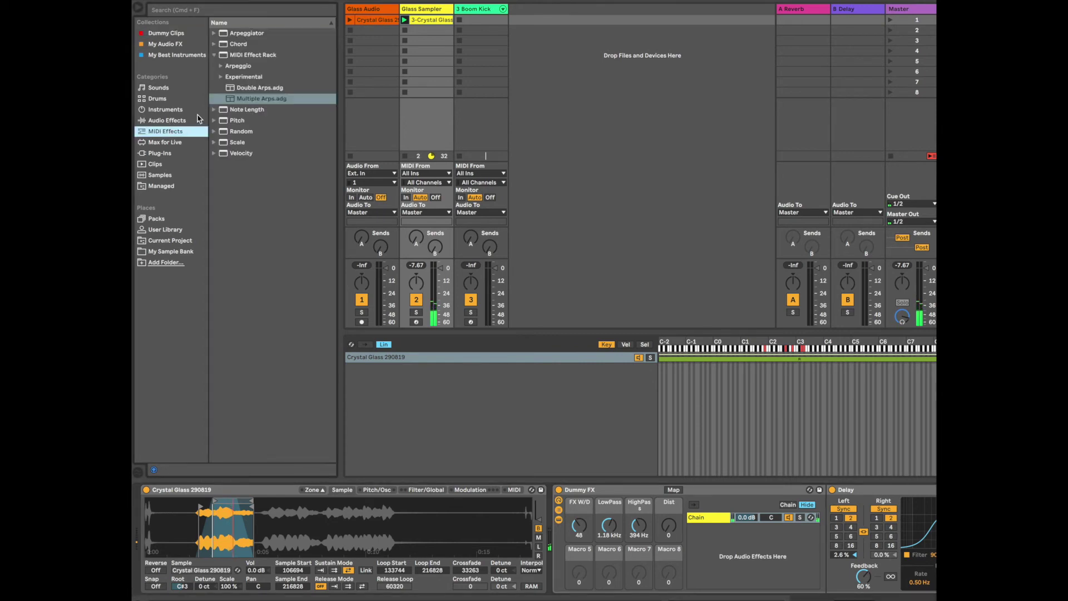
{"action": "left_click", "coordinate": [253, 99]}
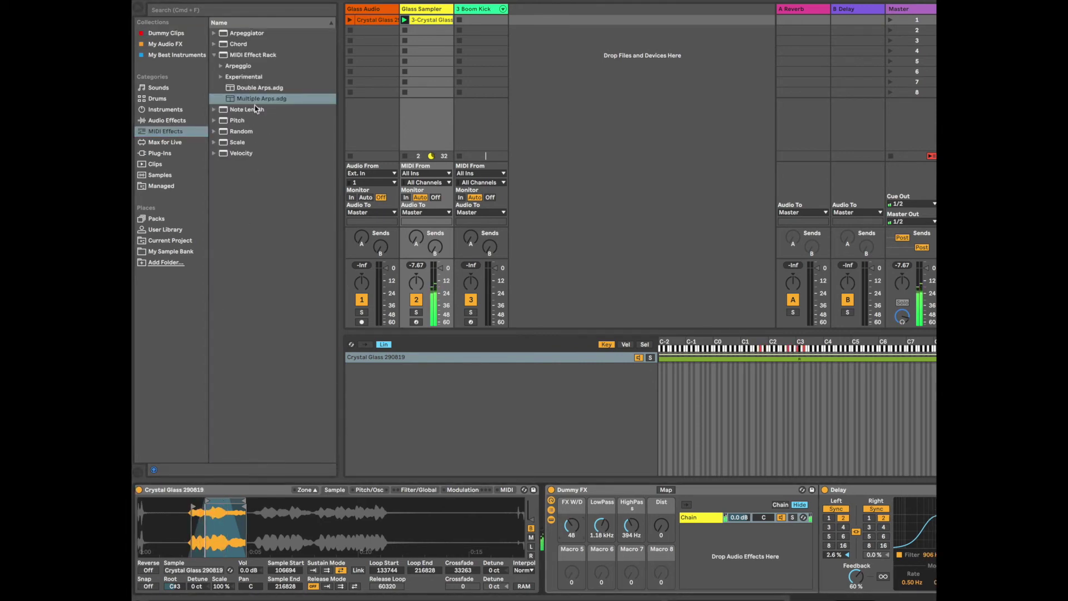
{"action": "scroll", "coordinate": [147, 524], "scroll_direction": "left", "scroll_amount": 2}
{"action": "key", "text": "Return"}
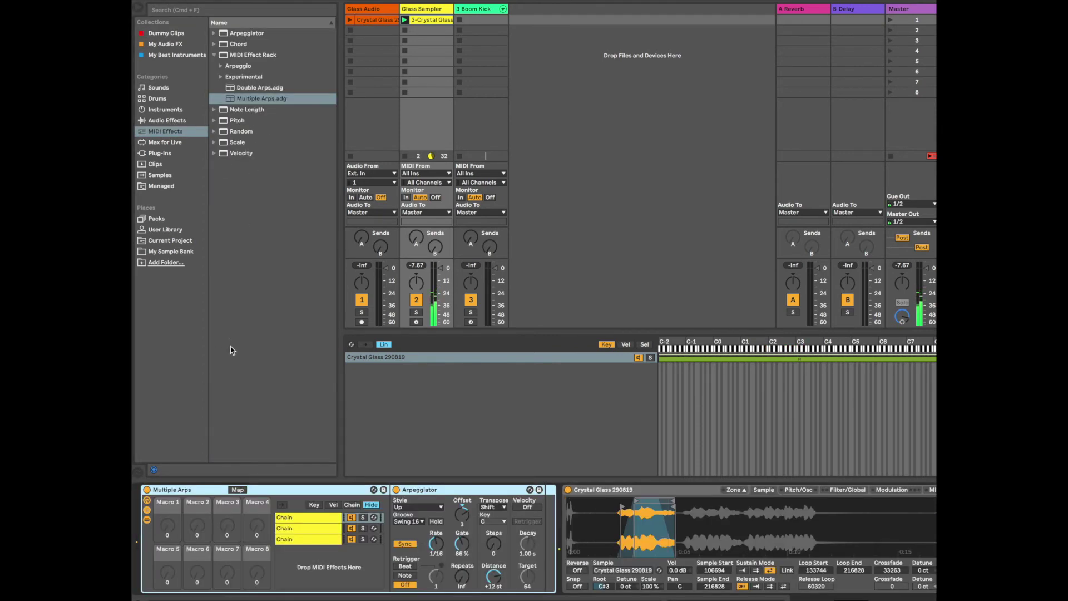
{"action": "left_click_drag", "start_coordinate": [462, 544], "coordinate": [462, 547]}
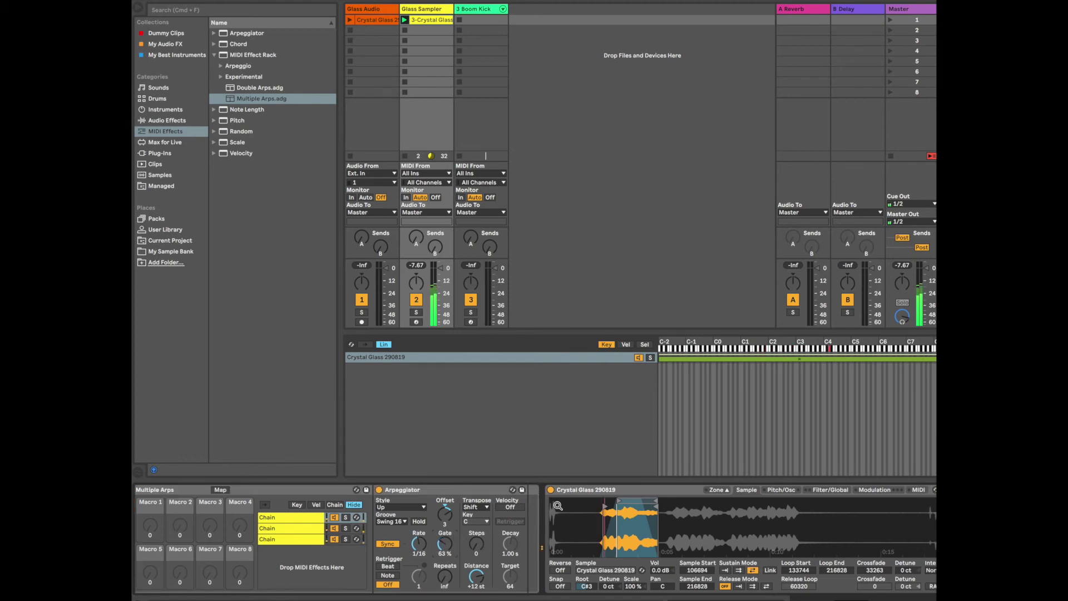
{"action": "scroll", "coordinate": [417, 534], "scroll_direction": "right", "scroll_amount": 10}
{"action": "scroll", "coordinate": [367, 515], "scroll_direction": "left", "scroll_amount": 1}
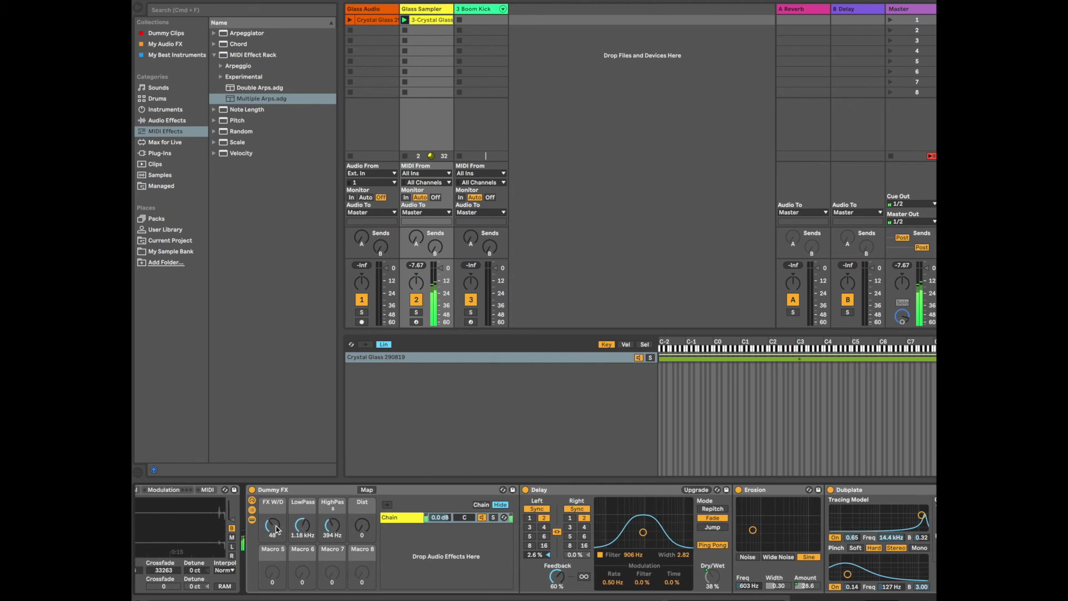
Step: Turn the Dummy FX W/D macro down to about 23
{"action": "left_click_drag", "start_coordinate": [272, 526], "coordinate": [273, 540]}
{"action": "scroll", "coordinate": [354, 522], "scroll_direction": "left", "scroll_amount": 3}
{"action": "scroll", "coordinate": [355, 521], "scroll_direction": "left", "scroll_amount": 7}
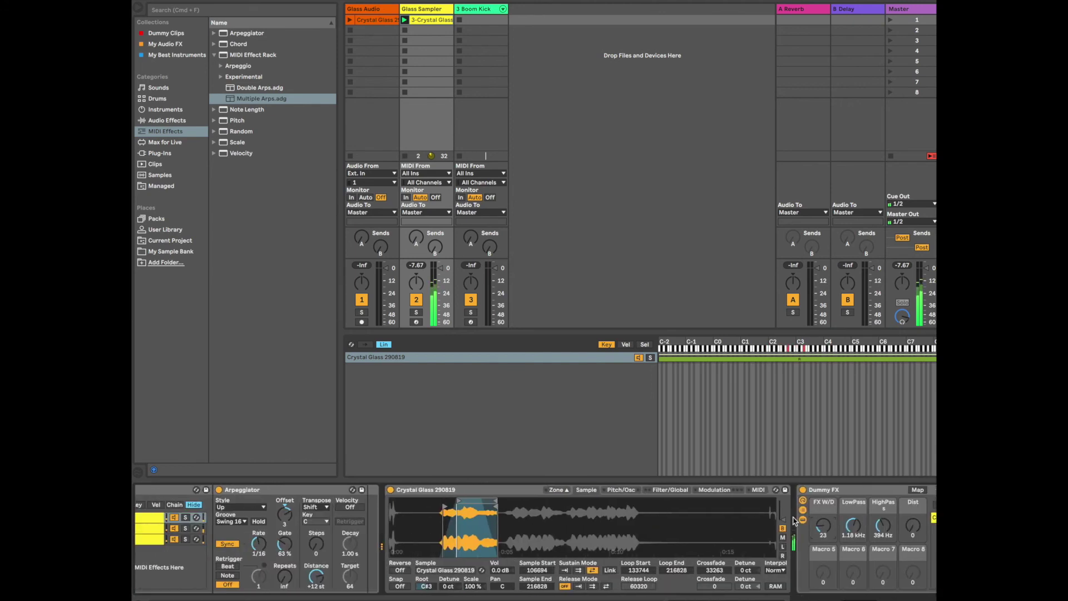